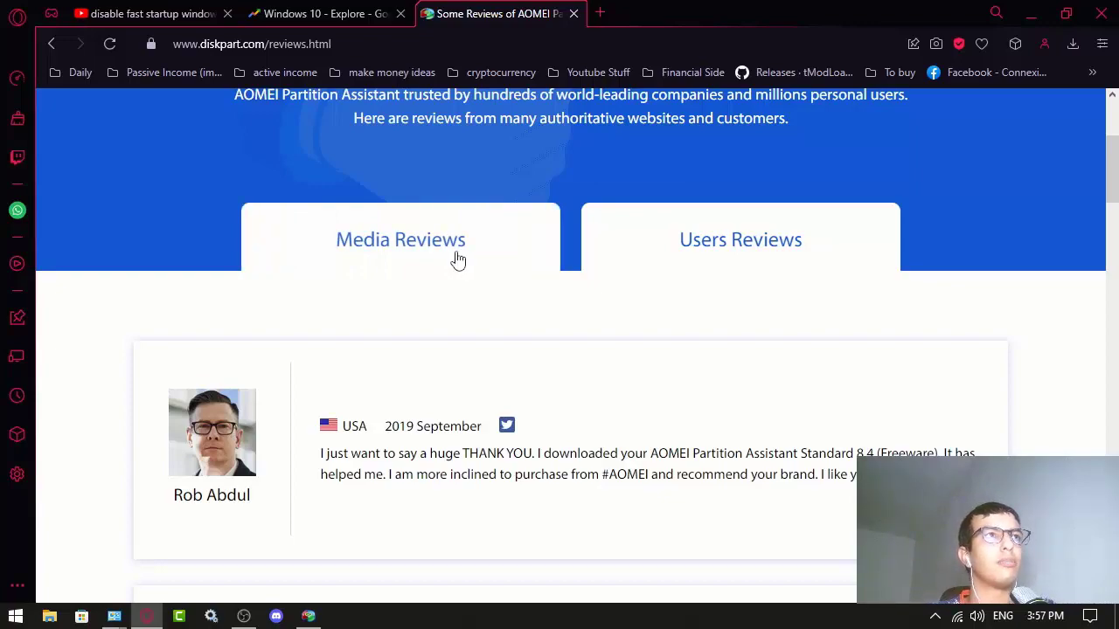
Show the media reviews of AOMEI Partition Assistant on the reviews page and switch to the AOMEI Partition Assistant program
{"action": "left_click", "coordinate": [447, 255]}
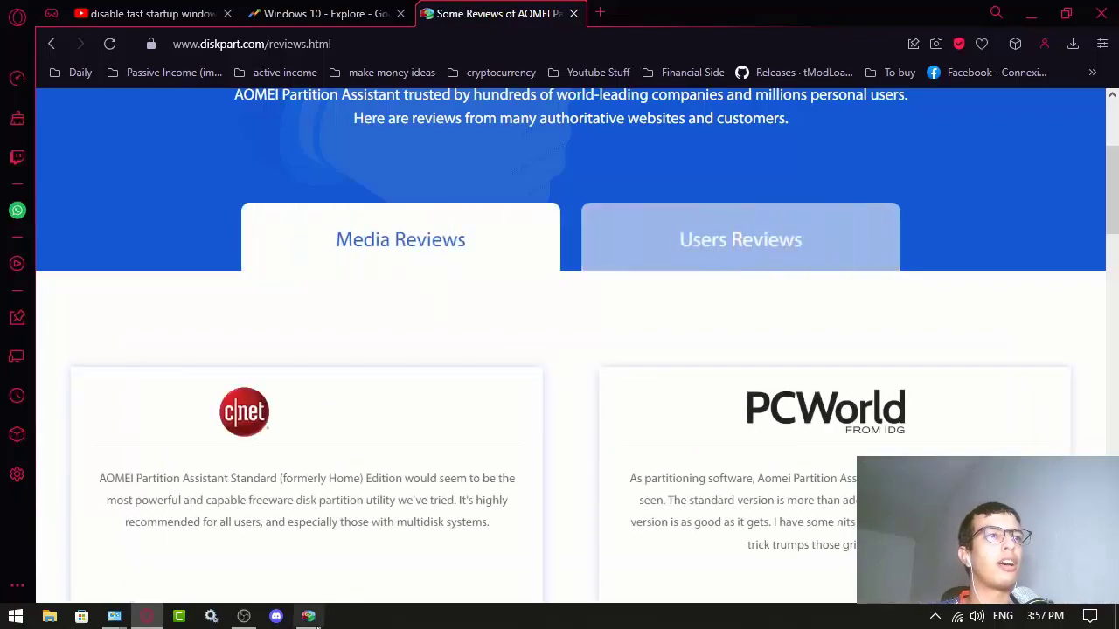
{"action": "left_click", "coordinate": [307, 616]}
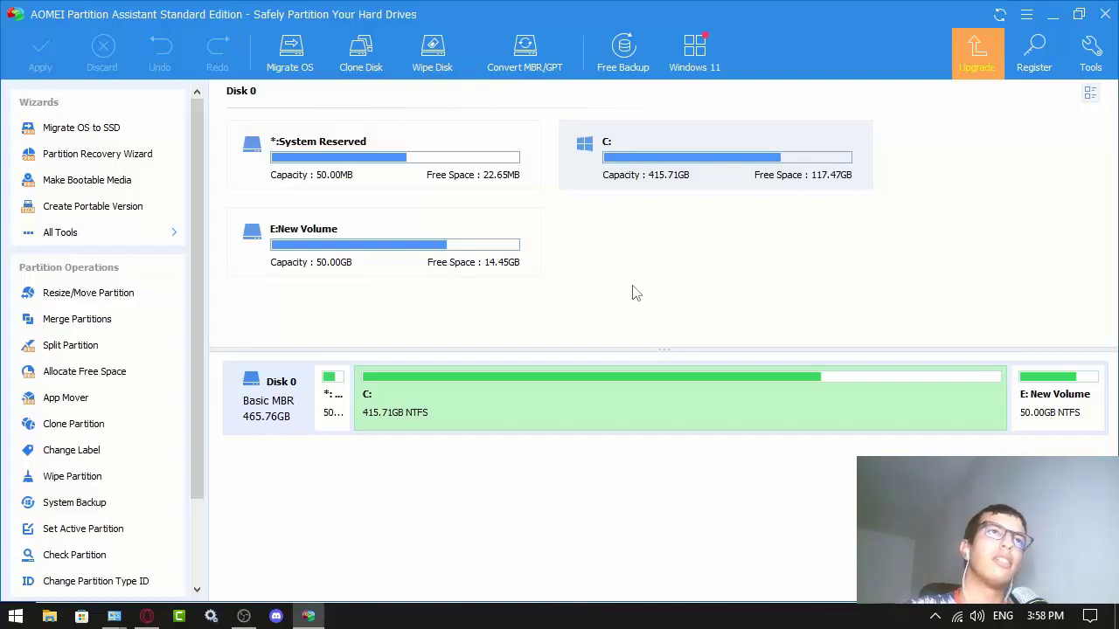
Open the properties of partition C:, examine its general, partition and file system information, and close them
{"action": "right_click", "coordinate": [639, 175]}
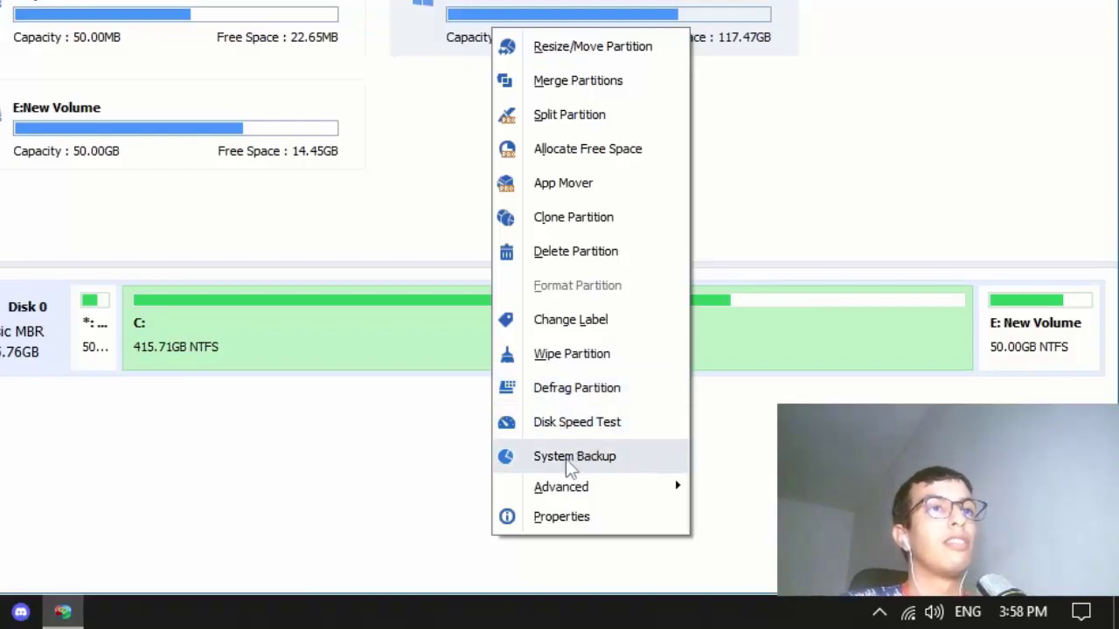
{"action": "mouse_move", "coordinate": [683, 494]}
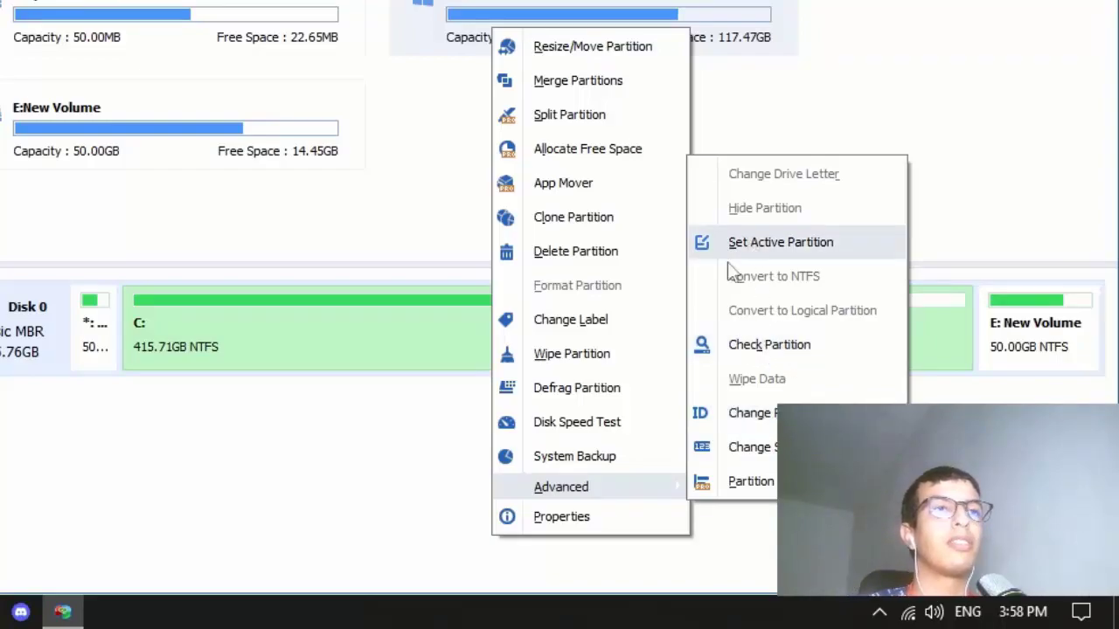
{"action": "left_click", "coordinate": [582, 522]}
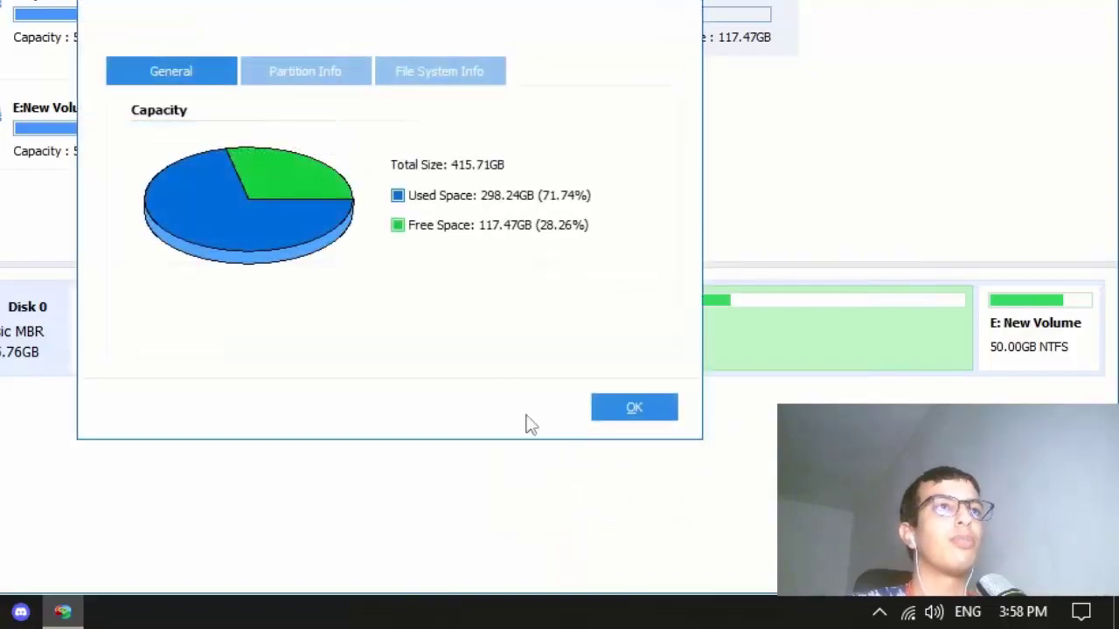
{"action": "left_click", "coordinate": [282, 68]}
{"action": "left_click", "coordinate": [416, 67]}
{"action": "left_click", "coordinate": [341, 72]}
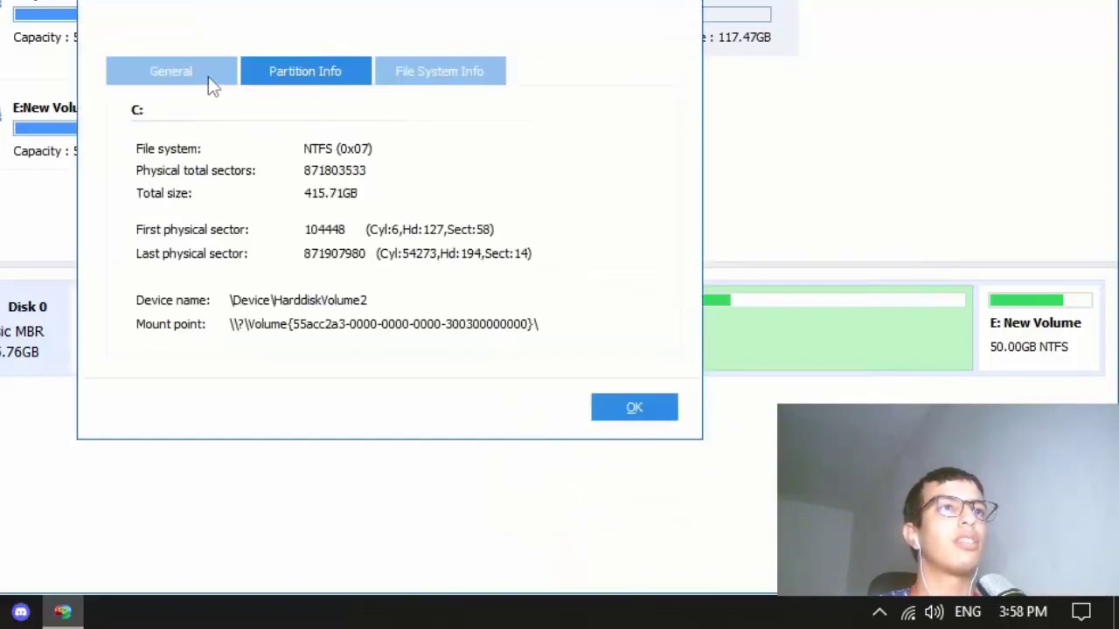
{"action": "left_click", "coordinate": [212, 75]}
{"action": "left_click", "coordinate": [305, 69]}
{"action": "left_click", "coordinate": [397, 67]}
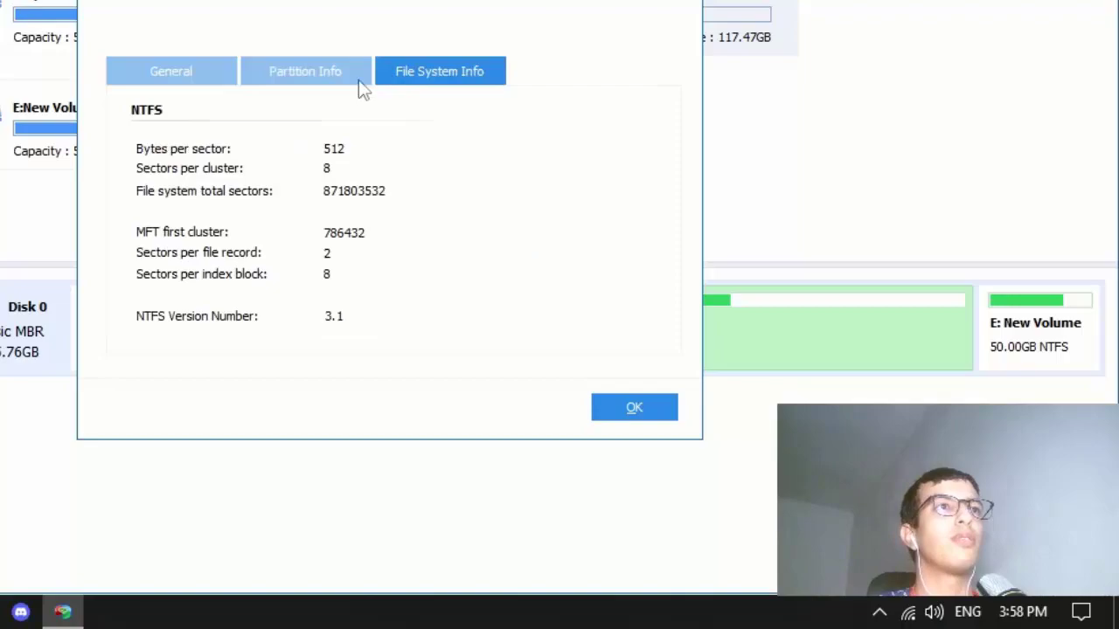
{"action": "left_click", "coordinate": [301, 79]}
{"action": "left_click", "coordinate": [629, 410]}
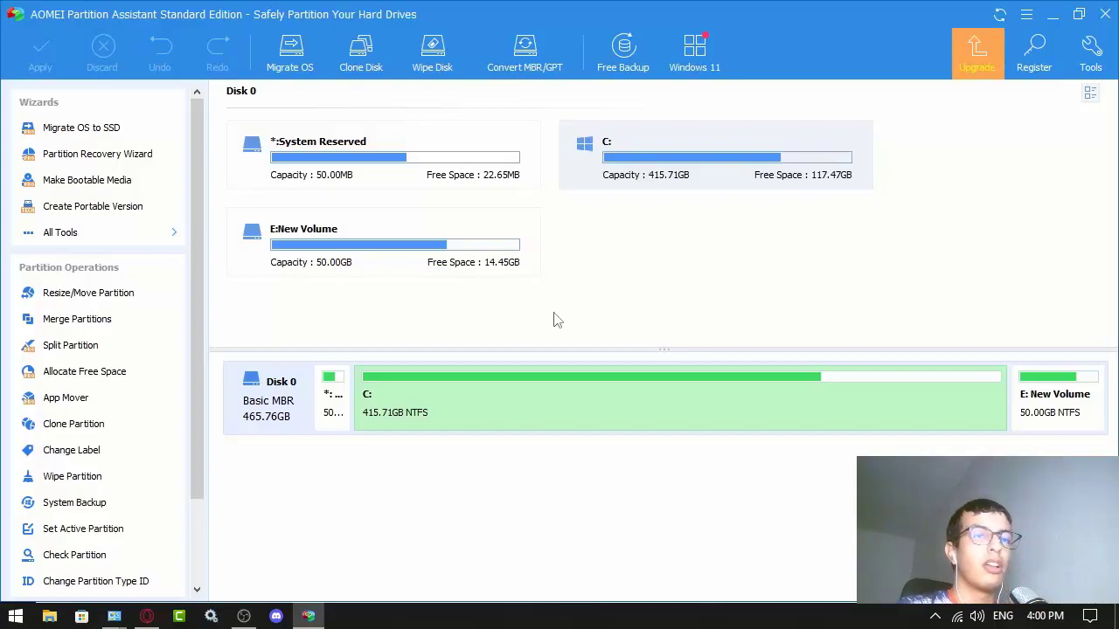
Switch to the Opera browser and look through the users reviews and media reviews of AOMEI Partition Assistant
{"action": "left_click", "coordinate": [147, 617]}
{"action": "left_click", "coordinate": [634, 262]}
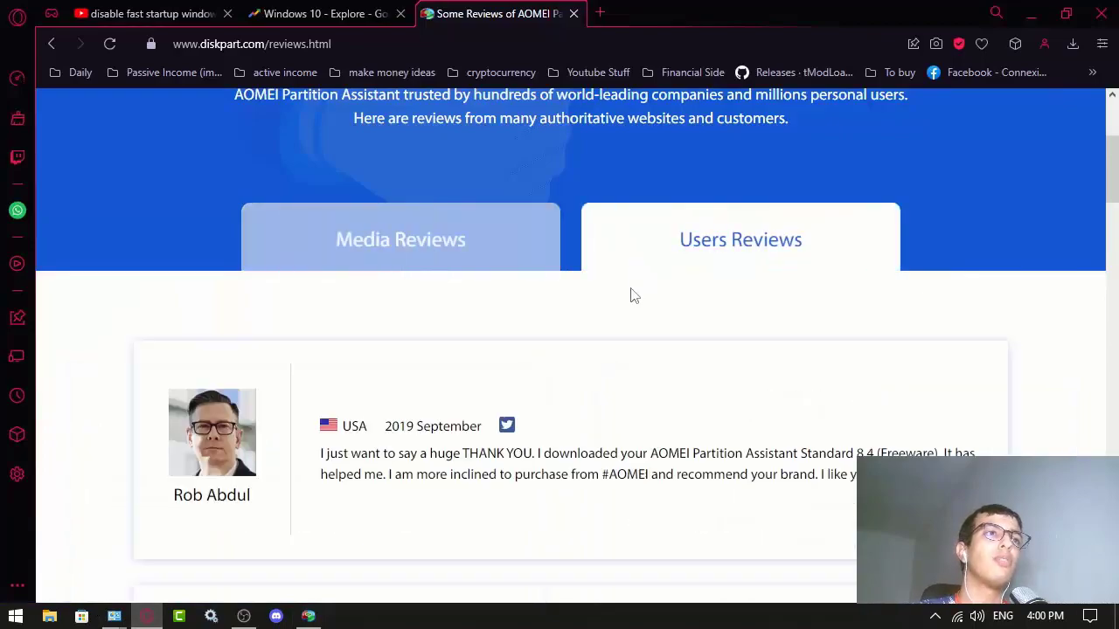
{"action": "scroll", "coordinate": [603, 368], "scroll_direction": "down", "scroll_amount": 3}
{"action": "scroll", "coordinate": [590, 406], "scroll_direction": "down", "scroll_amount": 14}
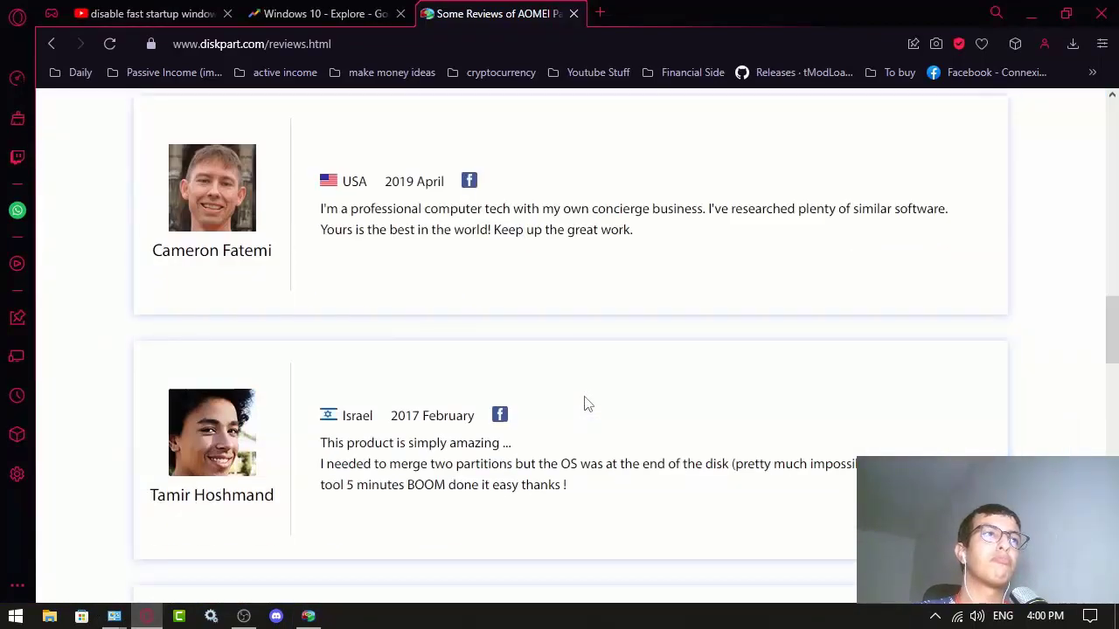
{"action": "scroll", "coordinate": [586, 403], "scroll_direction": "down", "scroll_amount": 9}
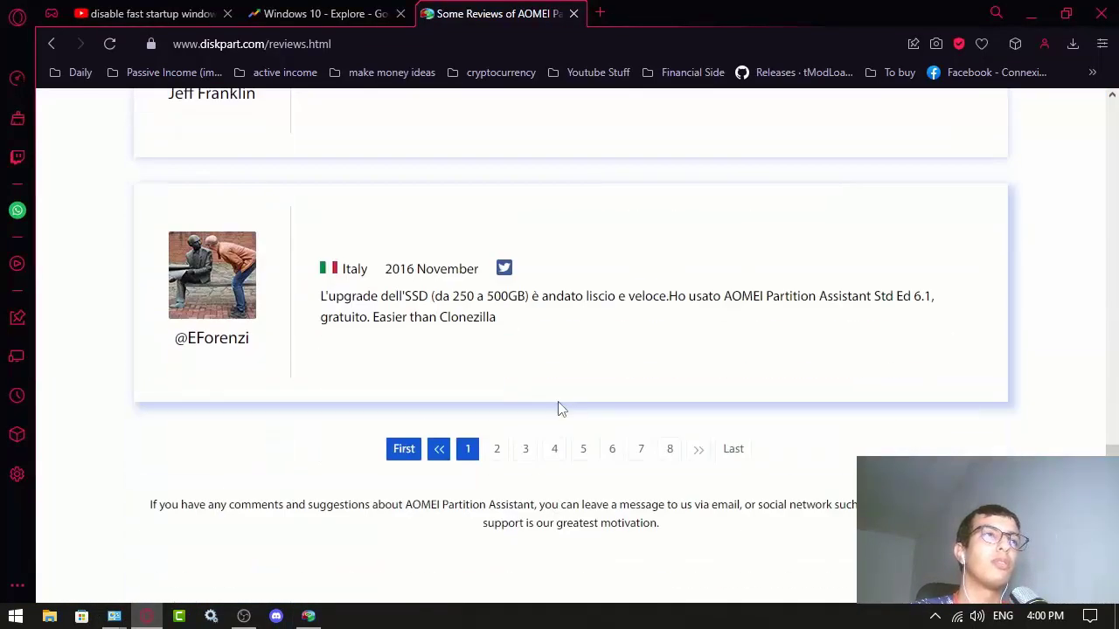
{"action": "scroll", "coordinate": [934, 427], "scroll_direction": "up", "scroll_amount": 8}
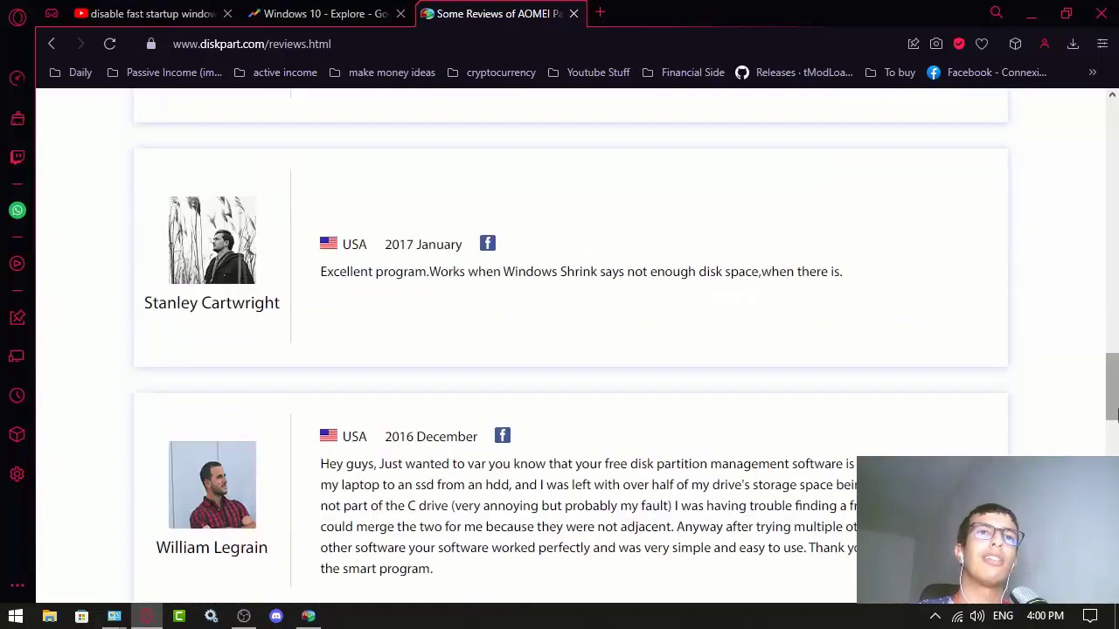
{"action": "left_click_drag", "start_coordinate": [1111, 389], "coordinate": [1034, 207]}
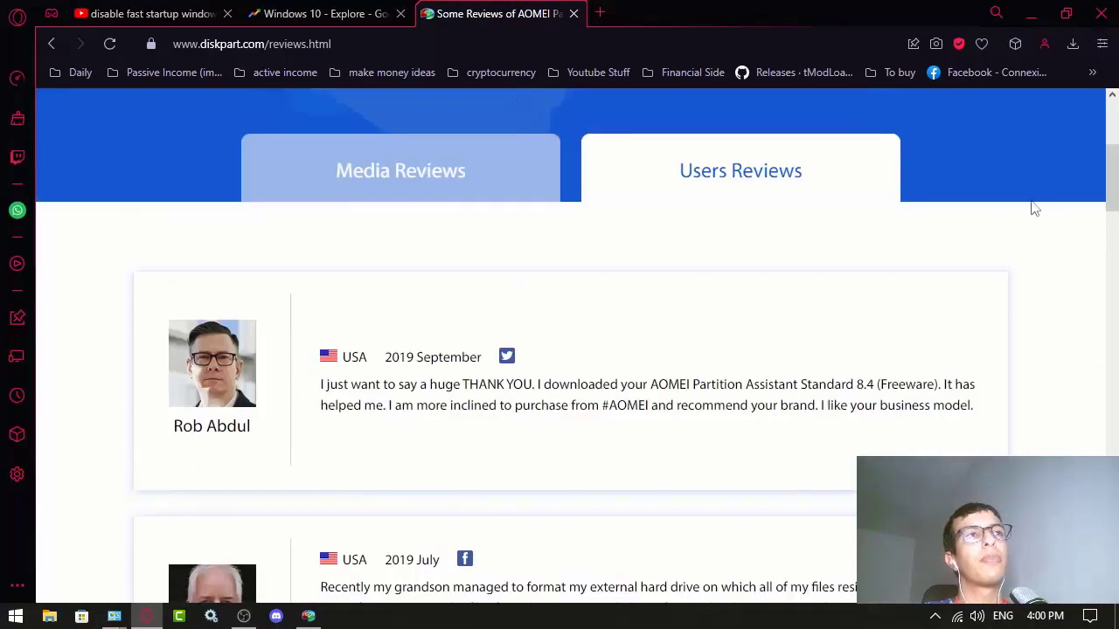
{"action": "left_click", "coordinate": [535, 197]}
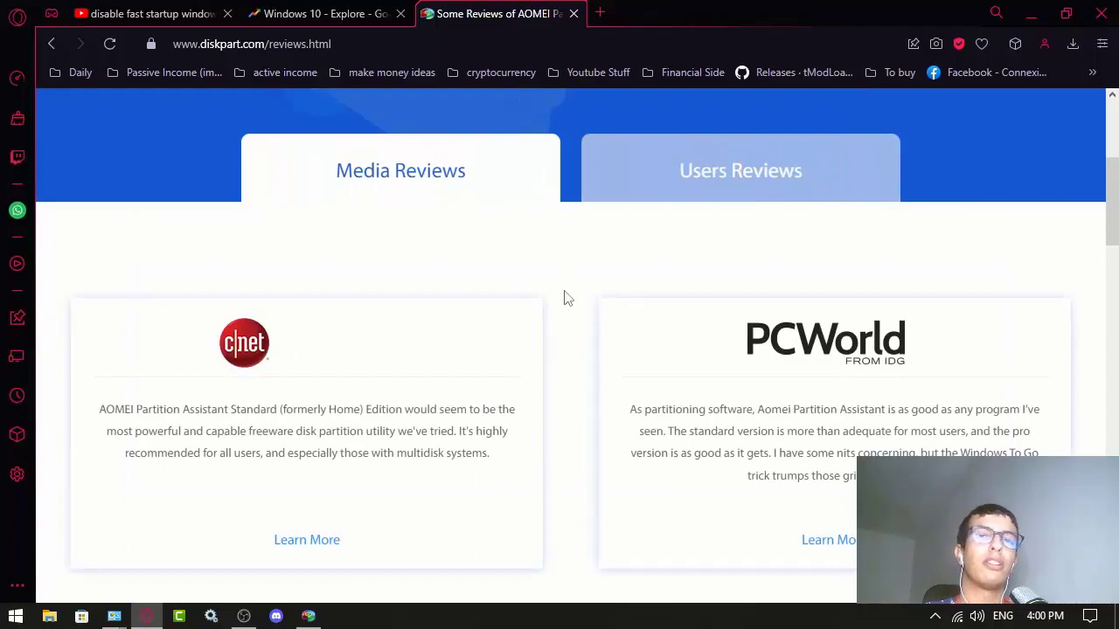
Open the Partition Assistant Professional product page from the business editions and view its pricing plans
{"action": "scroll", "coordinate": [572, 310], "scroll_direction": "up", "scroll_amount": 4}
{"action": "mouse_move", "coordinate": [790, 150]}
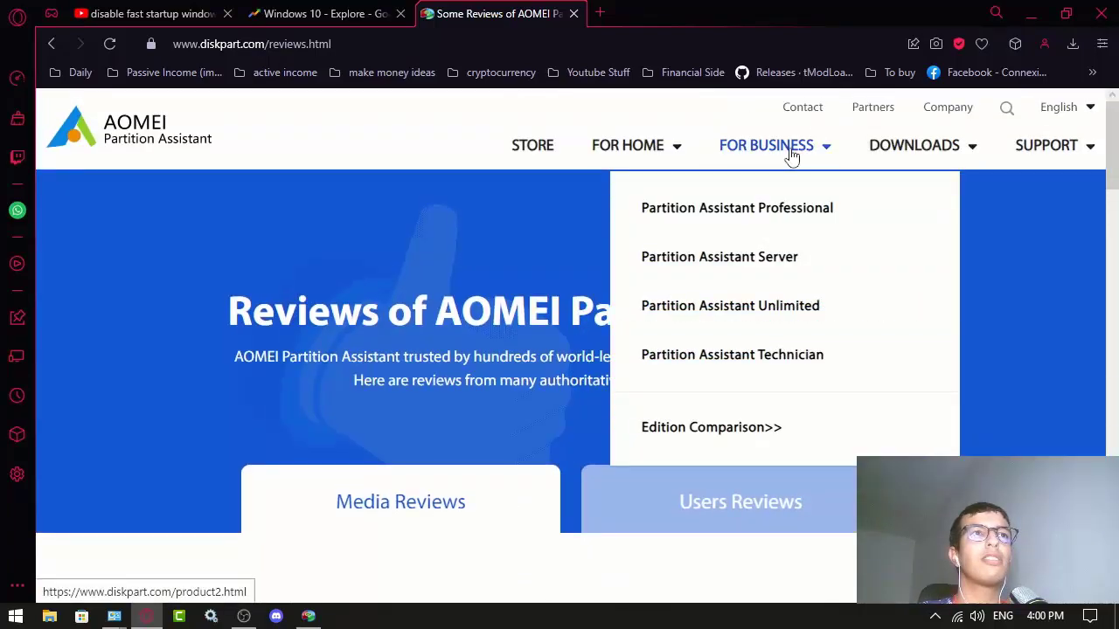
{"action": "left_click", "coordinate": [759, 218]}
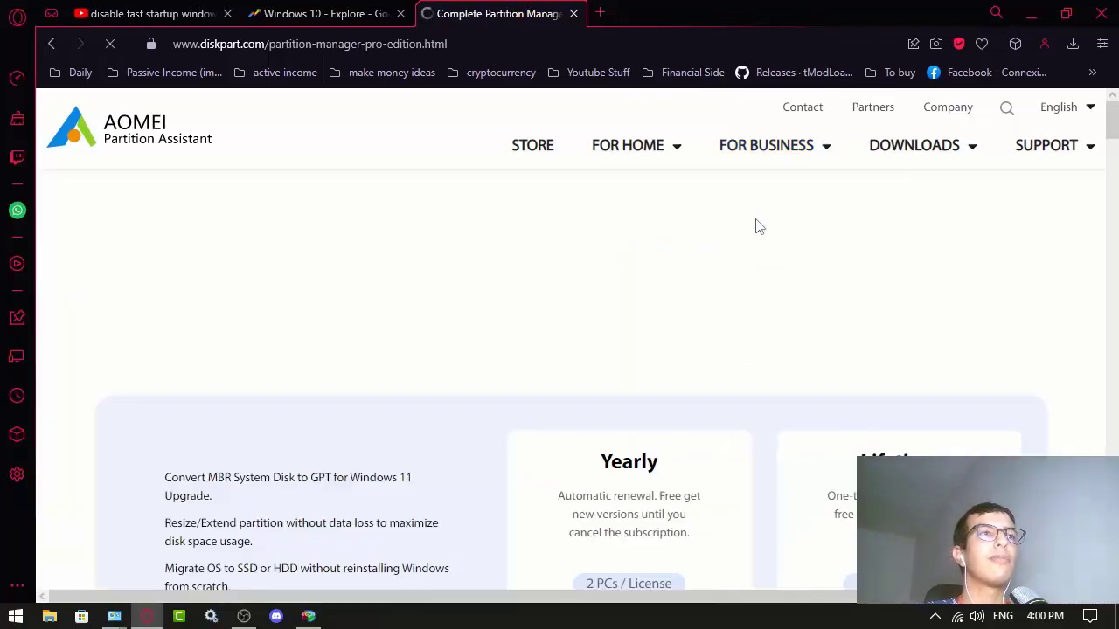
{"action": "scroll", "coordinate": [597, 347], "scroll_direction": "down", "scroll_amount": 4}
{"action": "scroll", "coordinate": [494, 367], "scroll_direction": "up", "scroll_amount": 2}
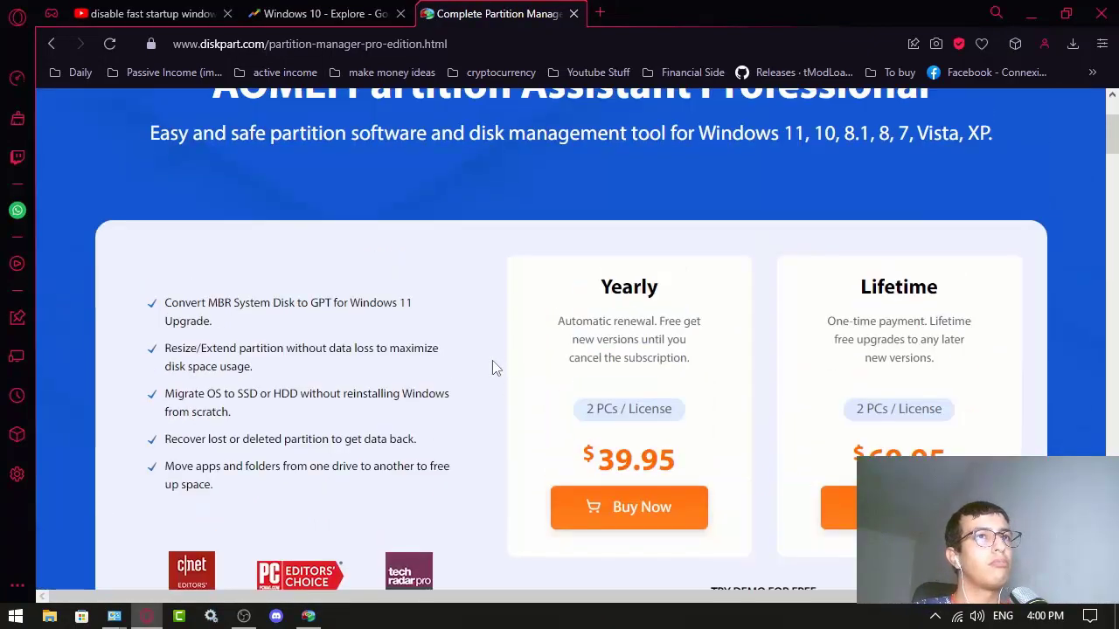
Highlight the Lifetime plan's name and examine its price on the Professional page
{"action": "left_click_drag", "start_coordinate": [857, 290], "coordinate": [942, 295]}
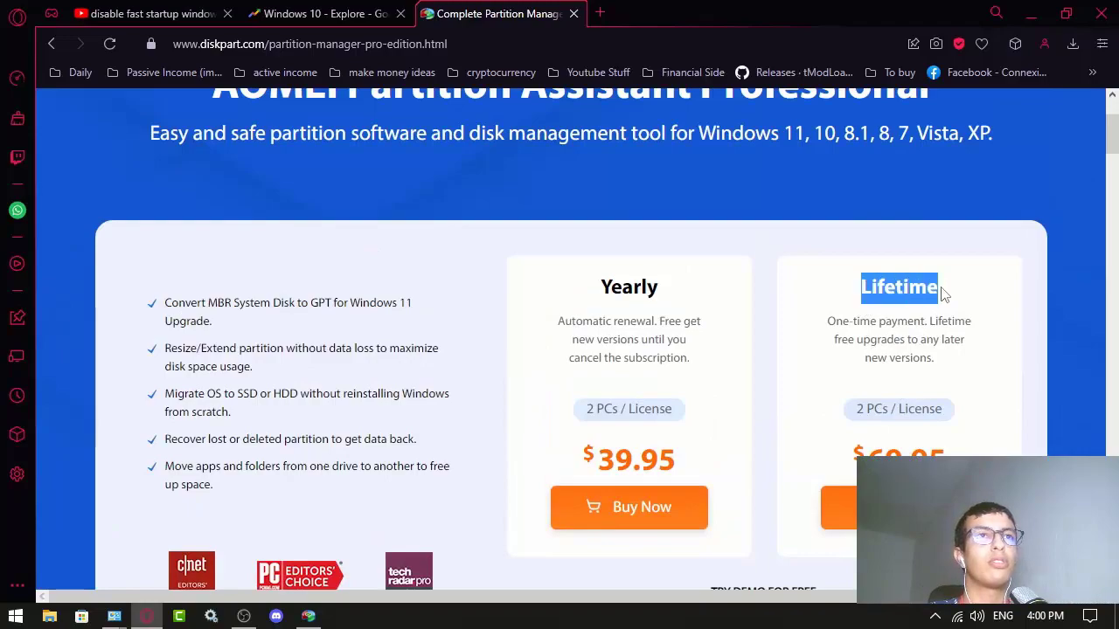
{"action": "left_click", "coordinate": [942, 295]}
{"action": "left_click_drag", "start_coordinate": [930, 447], "coordinate": [862, 453]}
{"action": "left_click", "coordinate": [879, 453]}
{"action": "double_click", "coordinate": [878, 452]}
{"action": "left_click", "coordinate": [879, 453]}
{"action": "left_click", "coordinate": [862, 453]}
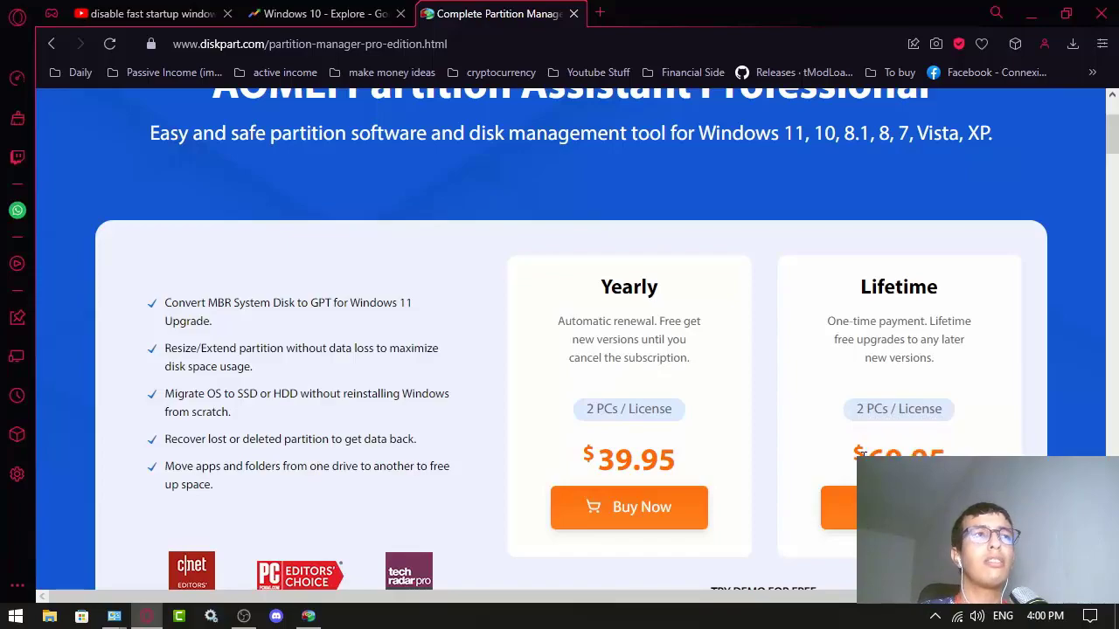
Open a new browser tab and switch back to AOMEI Partition Assistant
{"action": "left_click", "coordinate": [600, 15]}
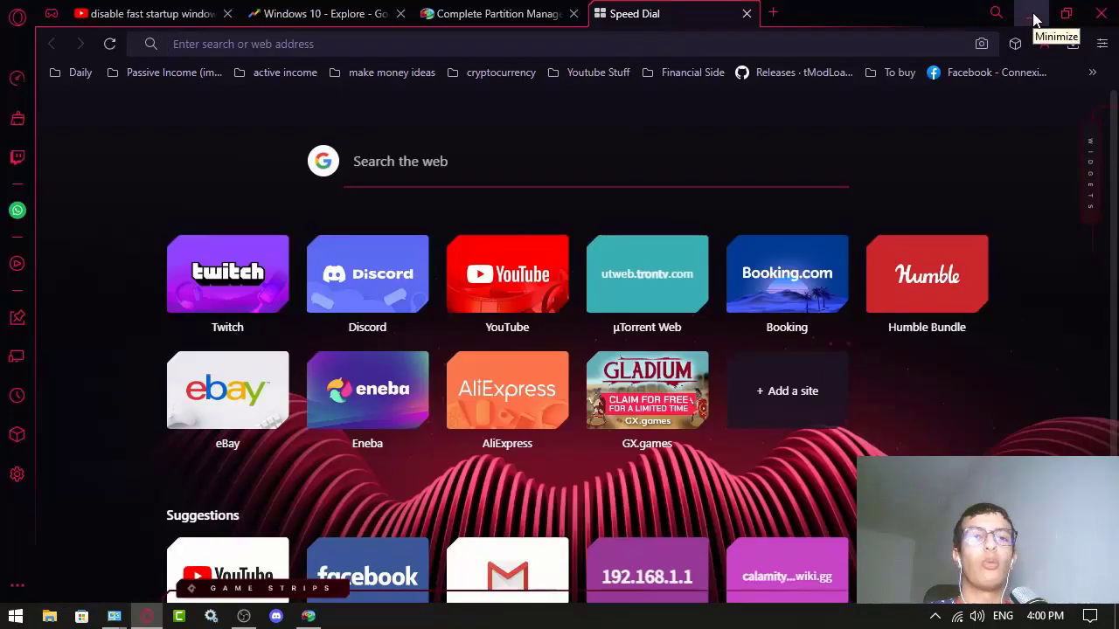
{"action": "left_click", "coordinate": [310, 616]}
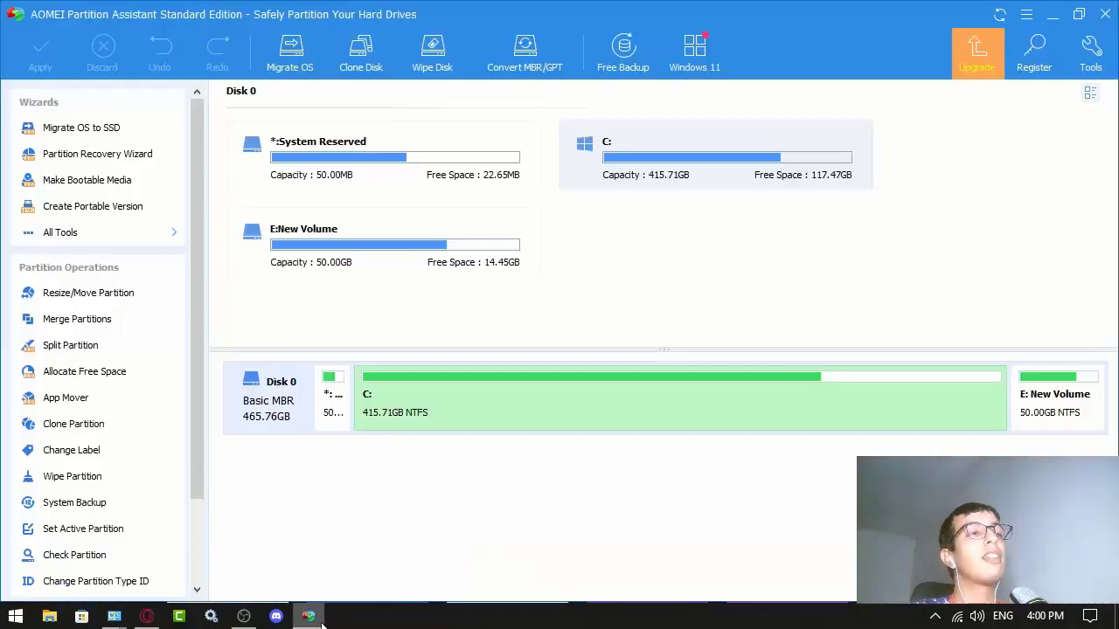